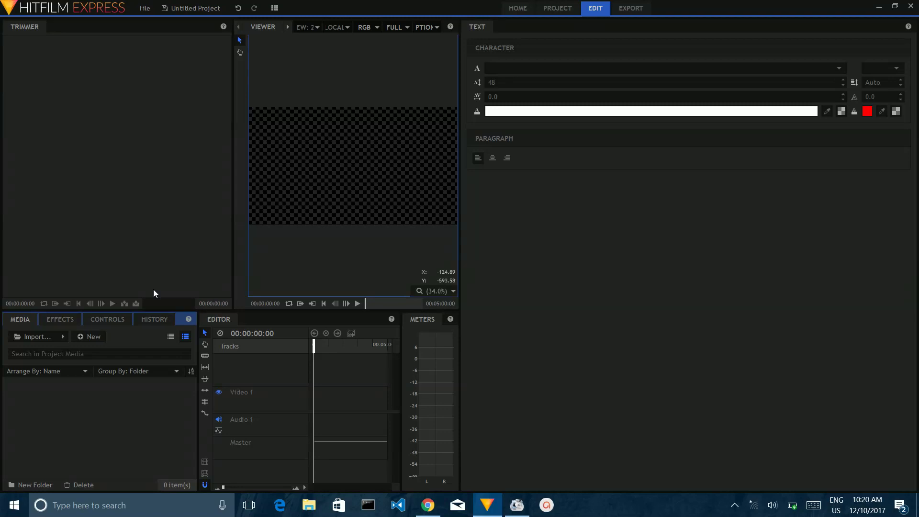
# - Import MVI_5995.MOV from Documents > clay into the HitFilm Media panel
pyautogui.click(44, 338)
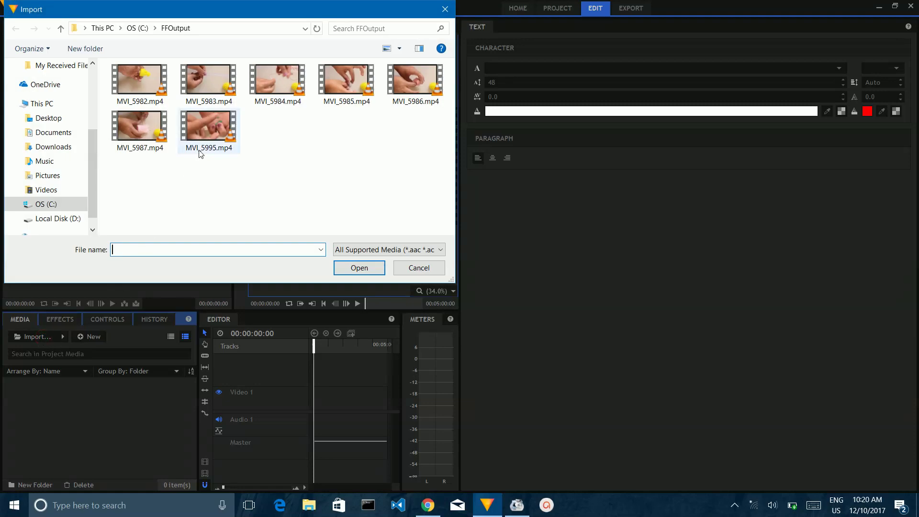
pyautogui.click(52, 133)
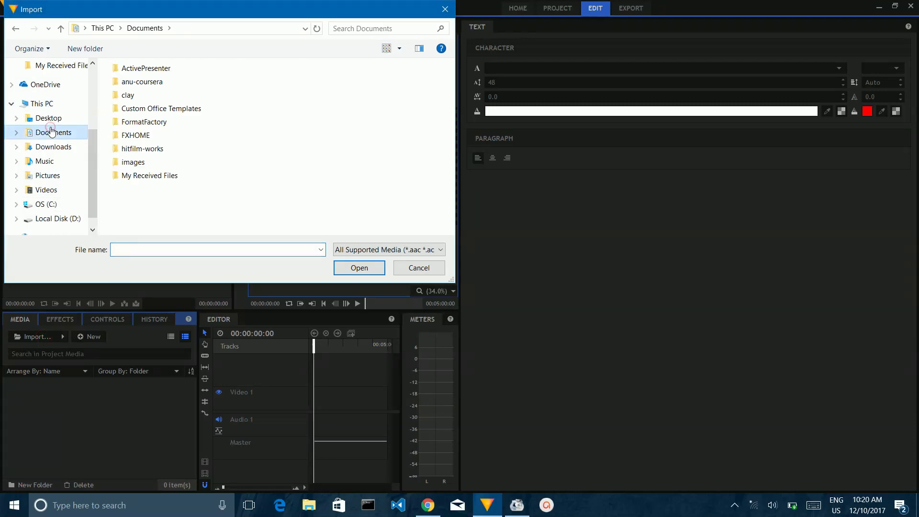
pyautogui.click(126, 95)
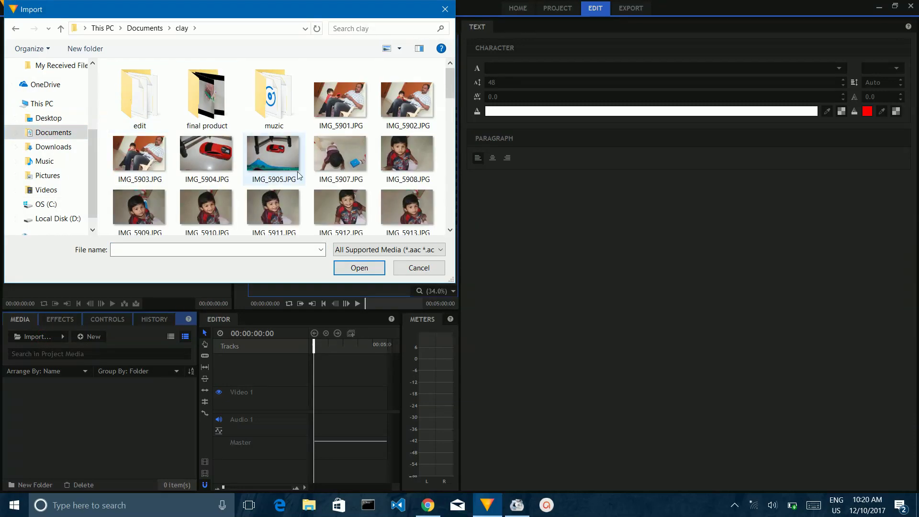
pyautogui.scroll(-3, 318, 189)
pyautogui.moveTo(452, 99); pyautogui.dragTo(446, 208)
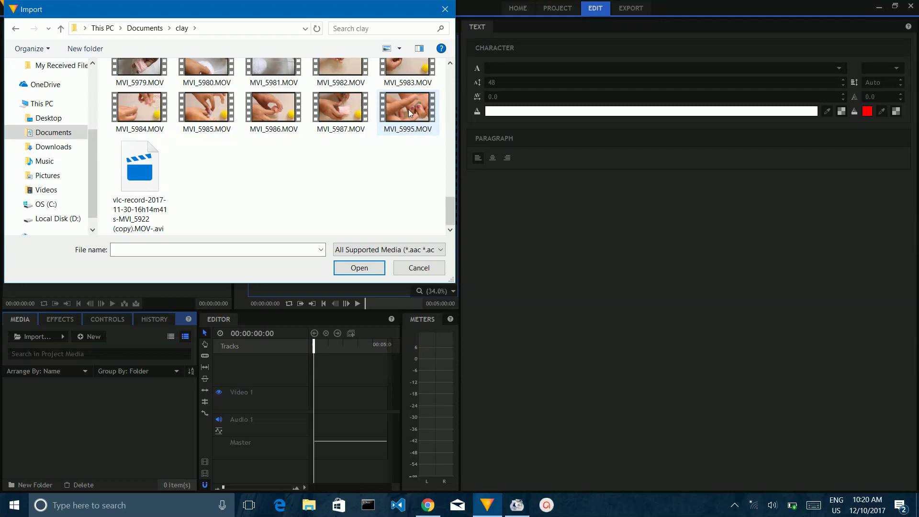
pyautogui.moveTo(407, 108)
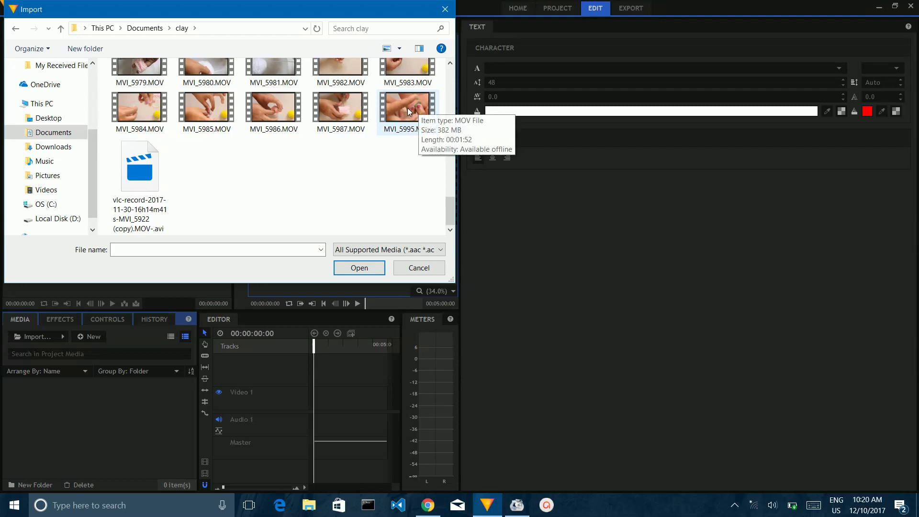
pyautogui.click(410, 112)
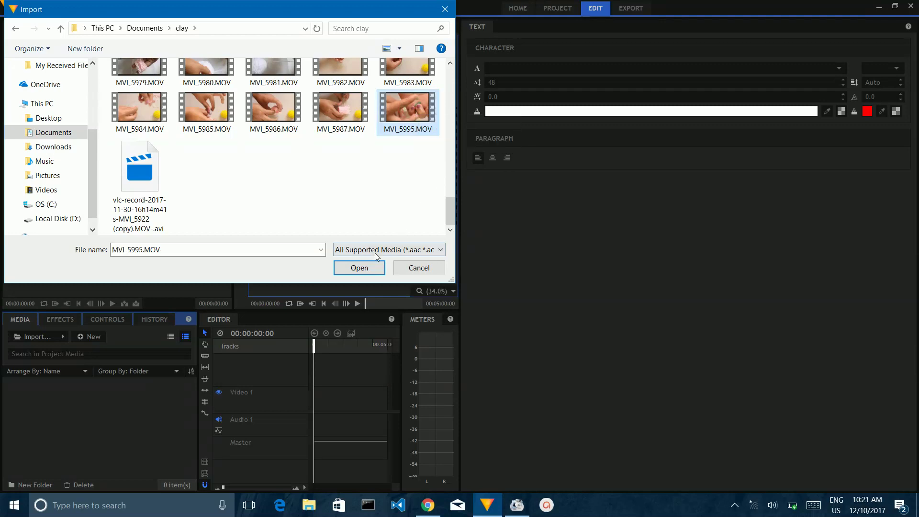
pyautogui.click(363, 271)
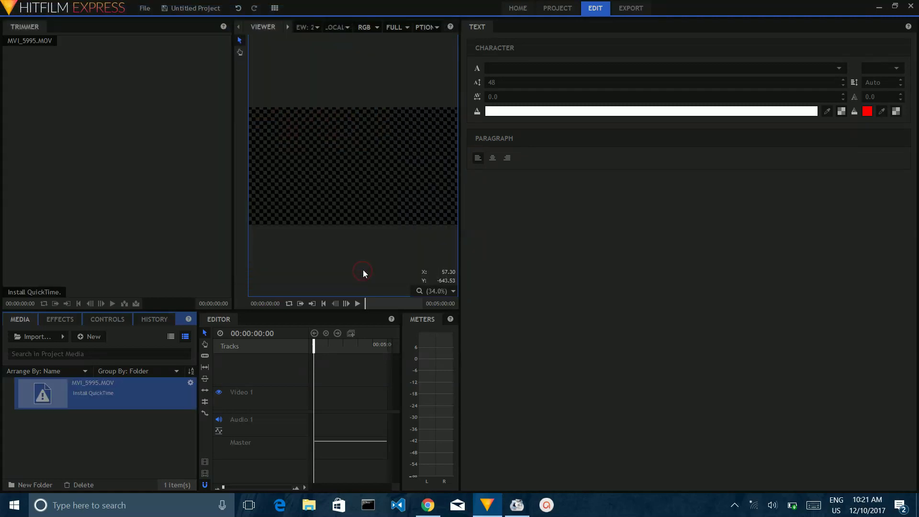
pyautogui.rightClick(77, 391)
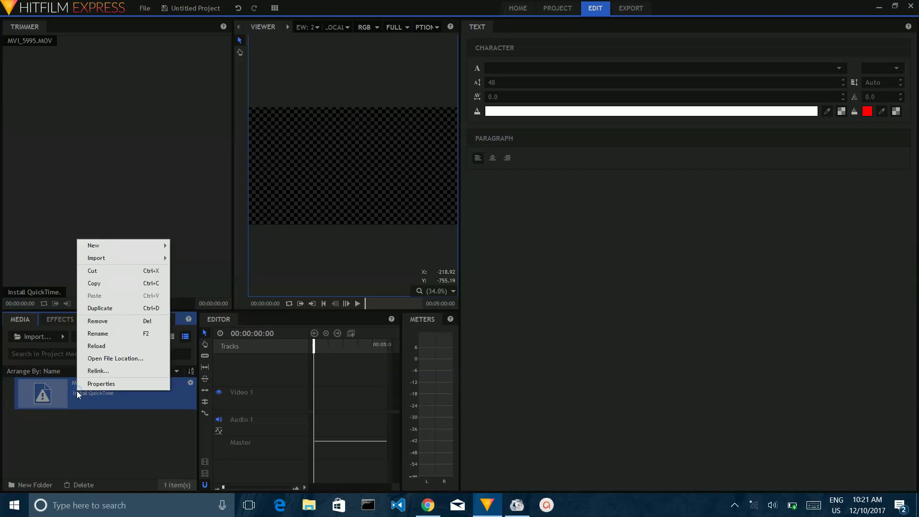
pyautogui.click(102, 384)
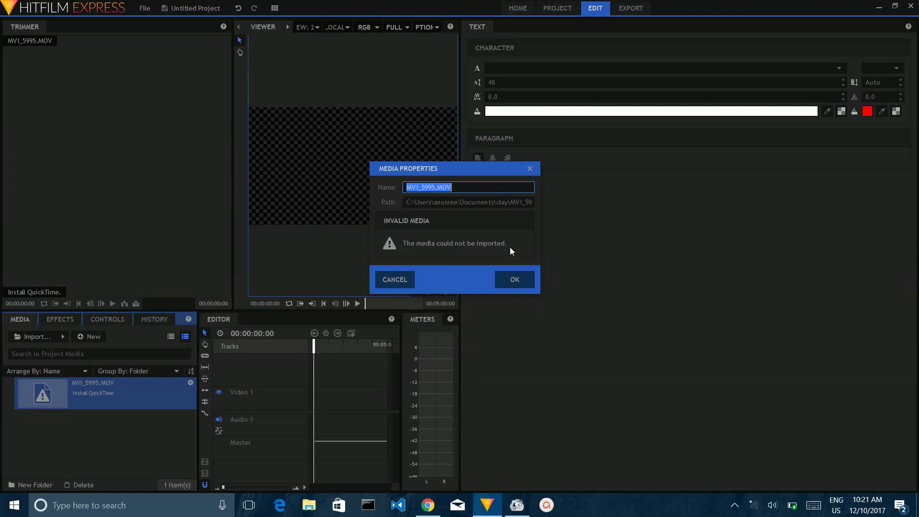
pyautogui.click(404, 282)
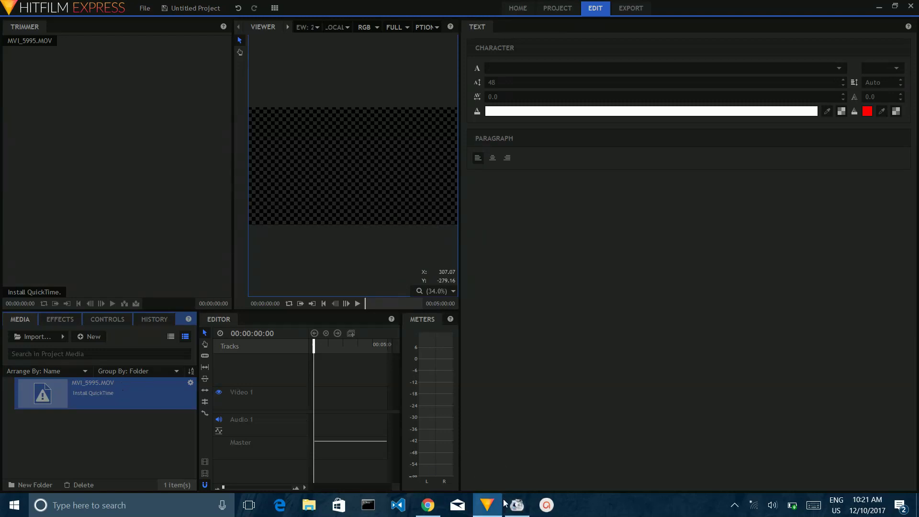
# - In Format Factory, add MVI_5995.MOV from the clay folder as a source for MP4 conversion
pyautogui.click(517, 505)
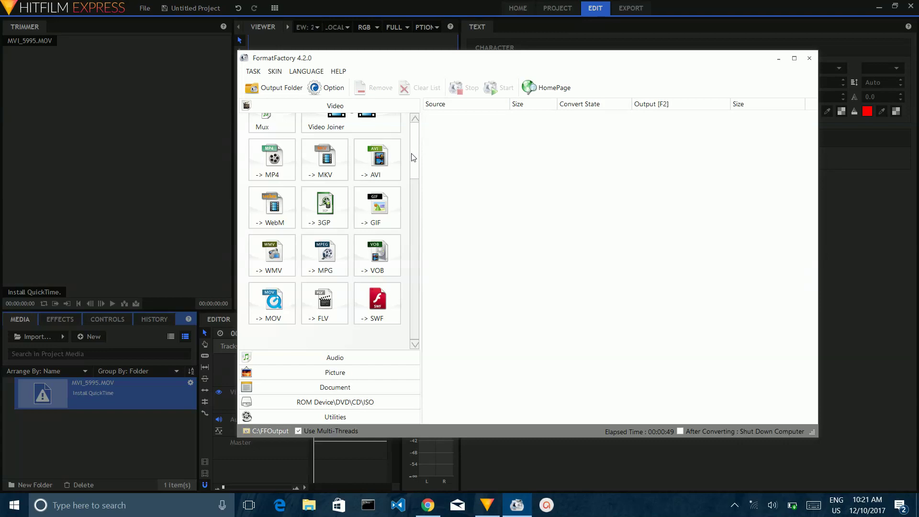
pyautogui.click(271, 160)
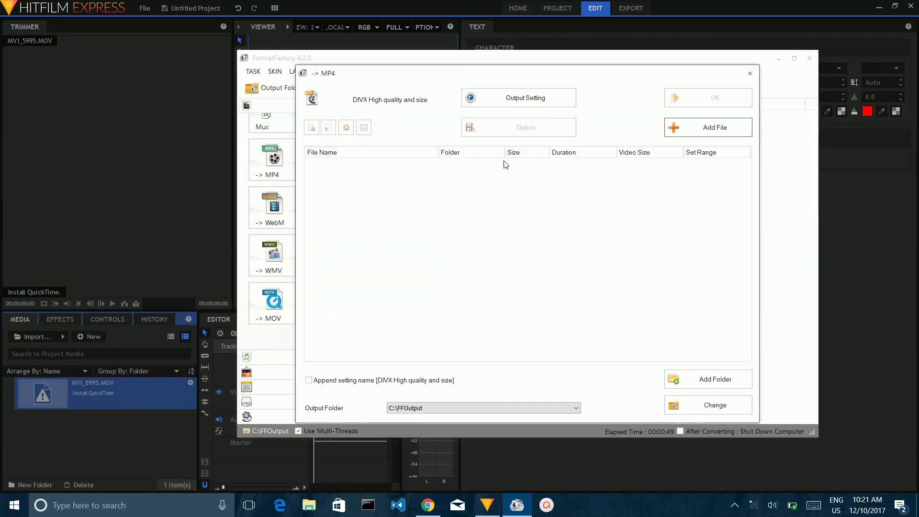
pyautogui.click(713, 130)
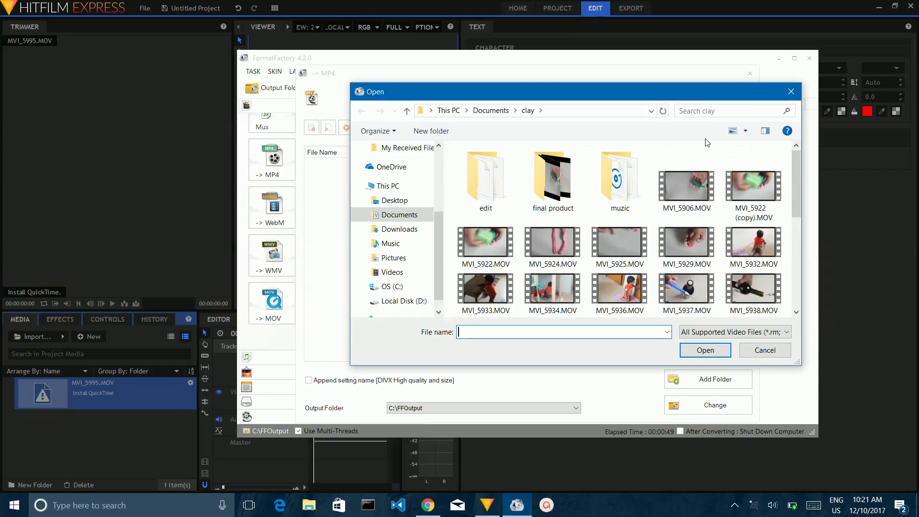
pyautogui.moveTo(792, 179); pyautogui.dragTo(794, 281)
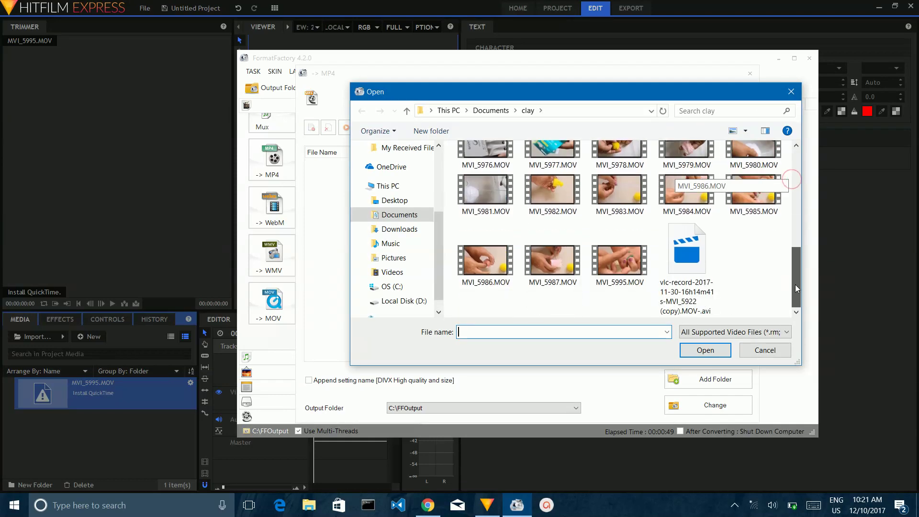
pyautogui.click(623, 263)
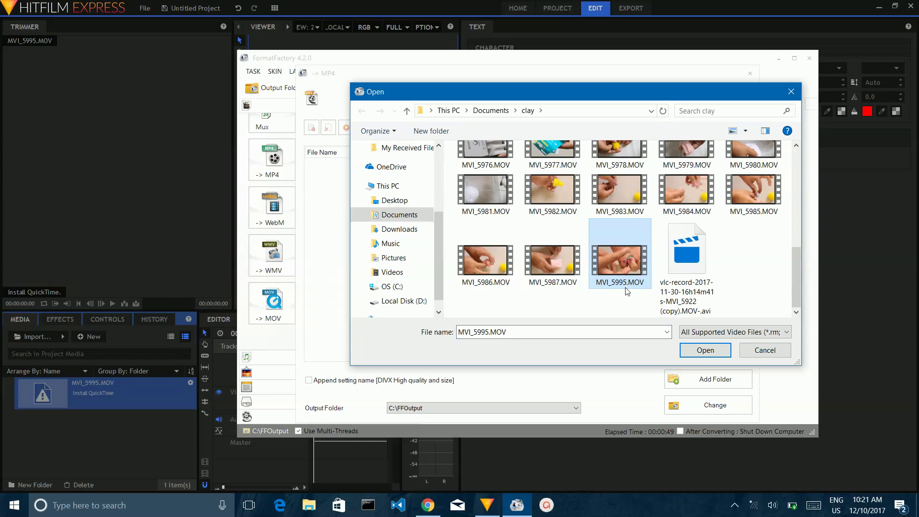
pyautogui.click(709, 352)
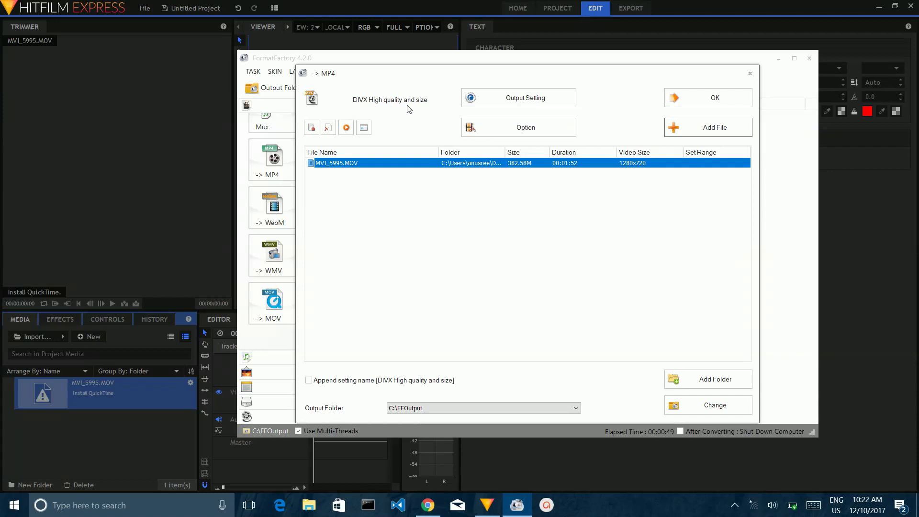
# - Choose the DIVX High quality and size profile and queue the MP4 task
pyautogui.click(510, 99)
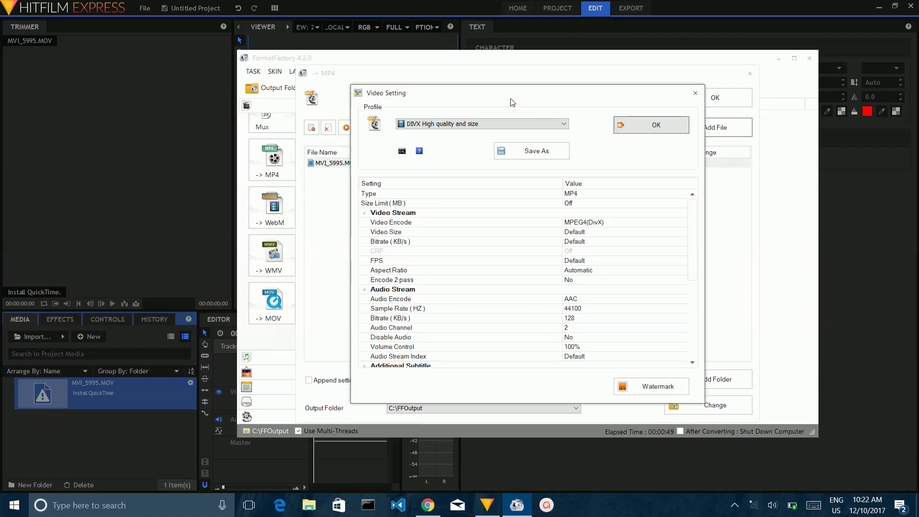
pyautogui.click(564, 124)
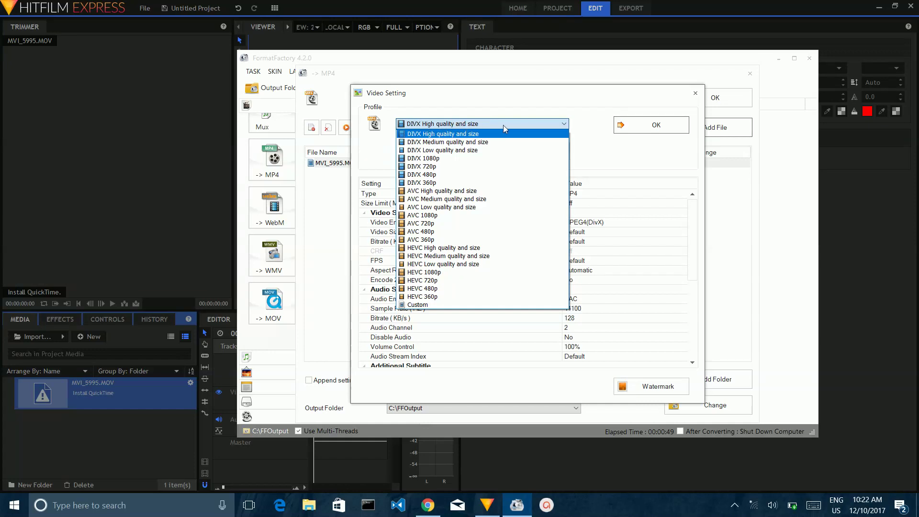
pyautogui.click(490, 134)
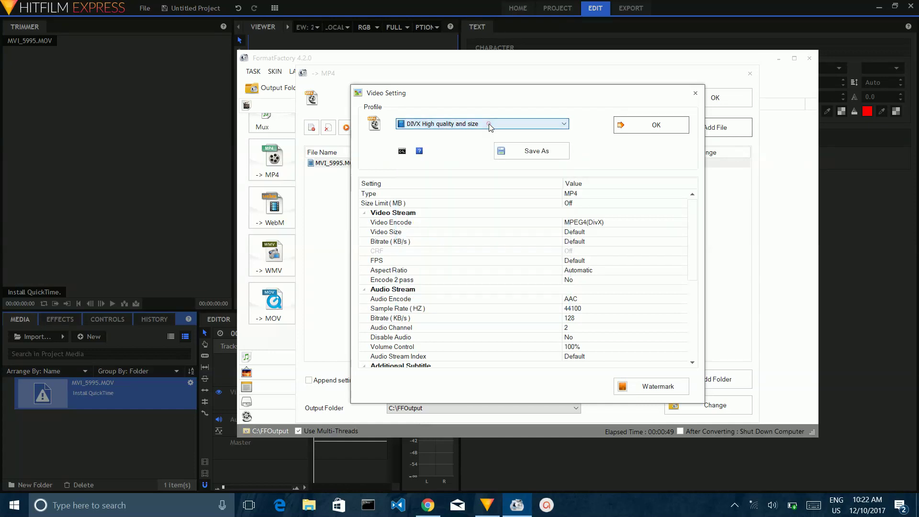
pyautogui.click(656, 124)
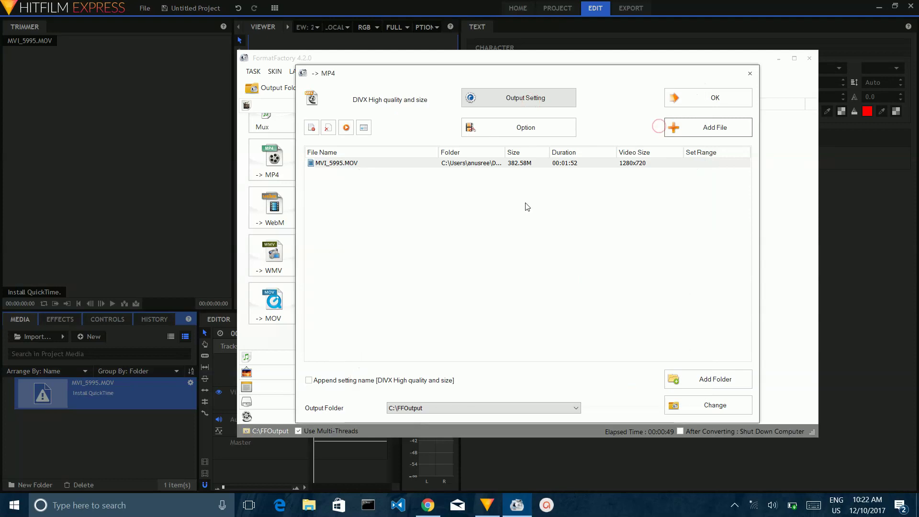
pyautogui.click(717, 100)
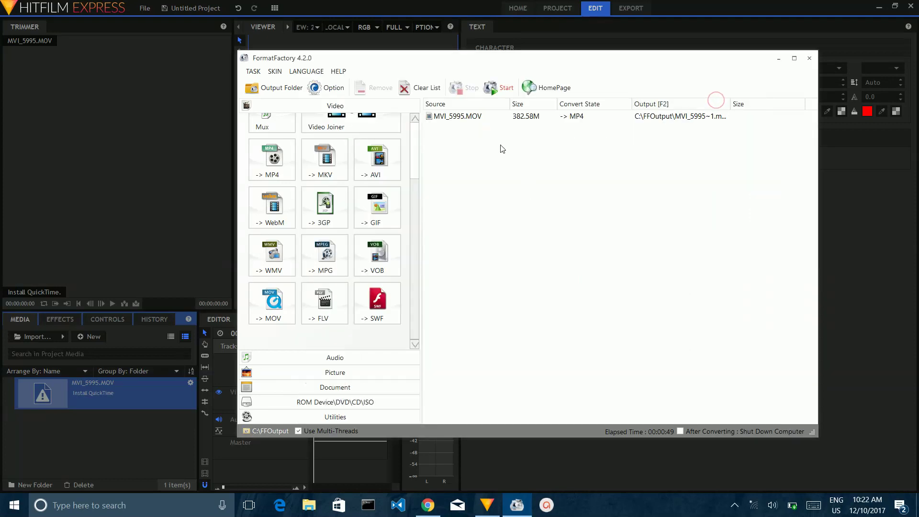
# - Show media info for the MVI_5995.MOV task, noting the QuickTime container and AVC video
pyautogui.click(454, 118)
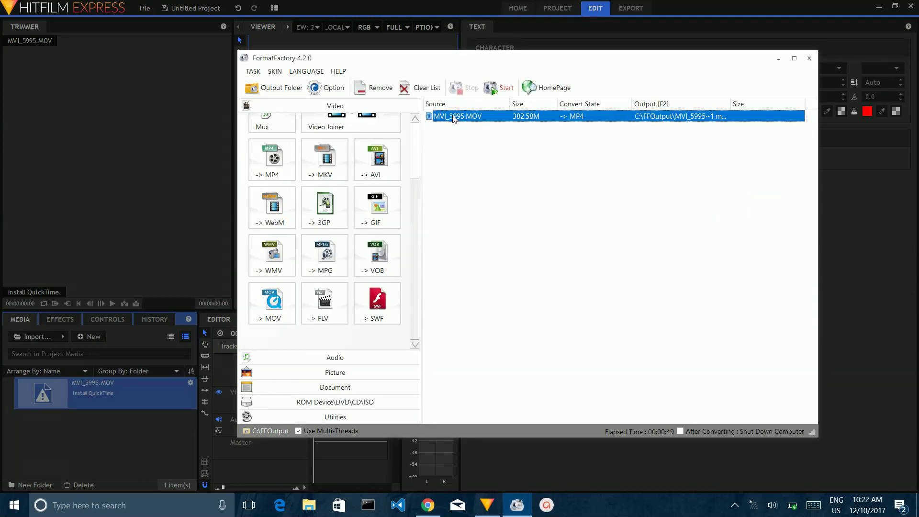
pyautogui.rightClick(453, 117)
pyautogui.moveTo(503, 168)
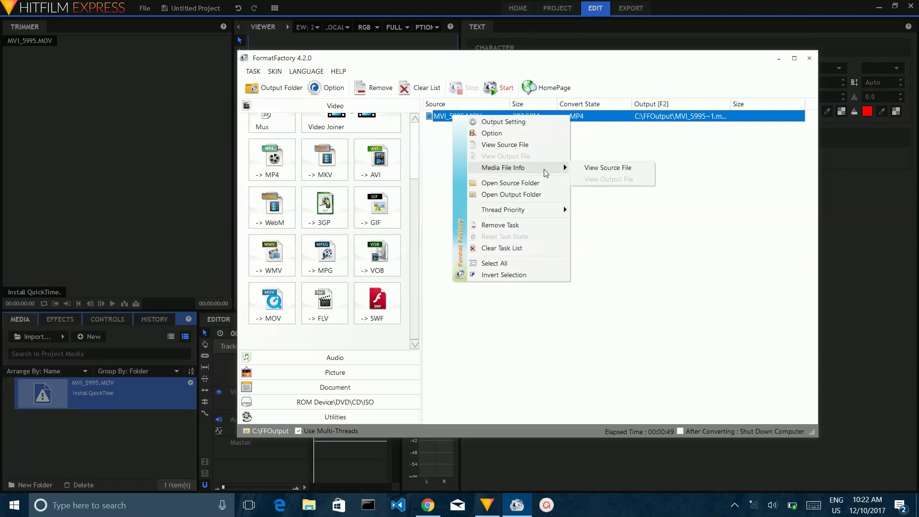
pyautogui.click(600, 171)
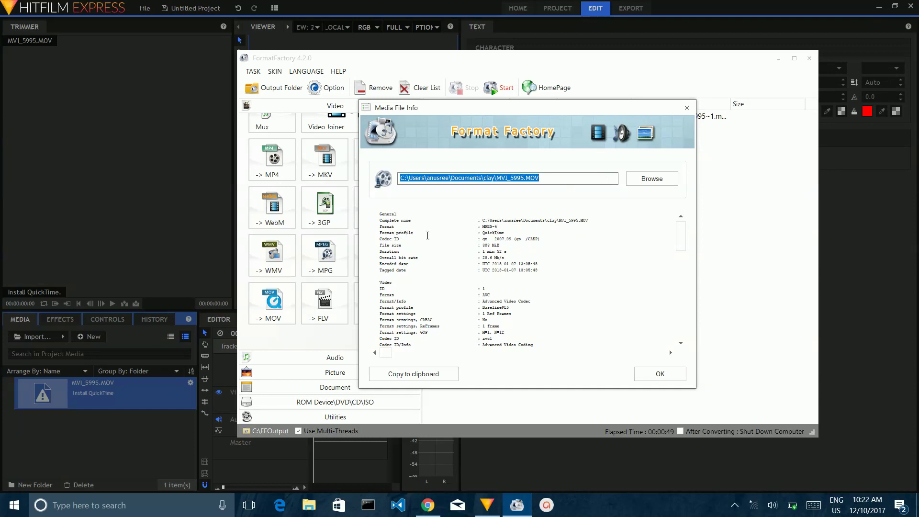
pyautogui.doubleClick(499, 233)
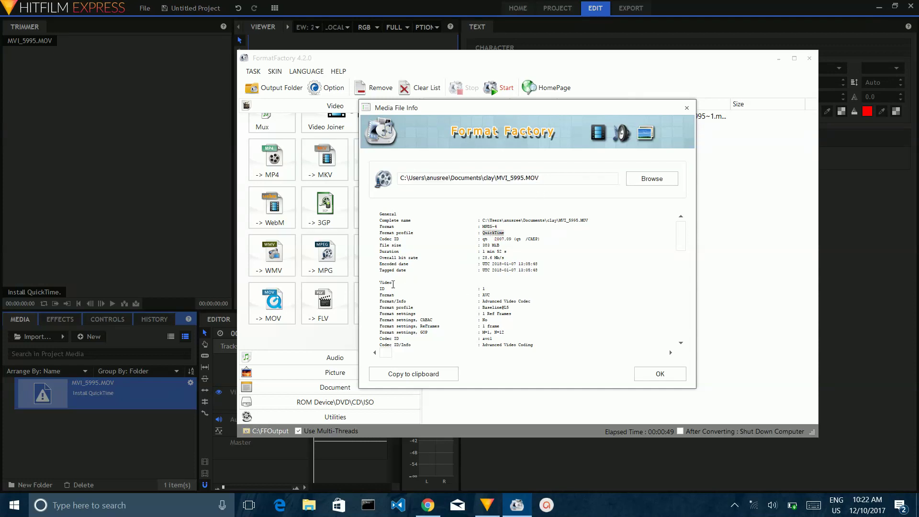
pyautogui.doubleClick(488, 295)
pyautogui.moveTo(532, 302); pyautogui.dragTo(476, 302)
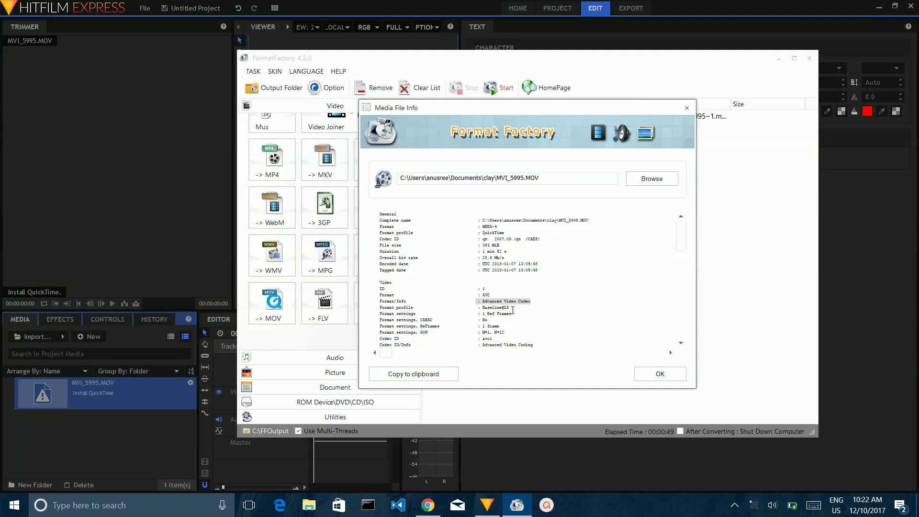
# - Scroll through the details to find the PCM audio format and the source file name
pyautogui.scroll(-1, 527, 306)
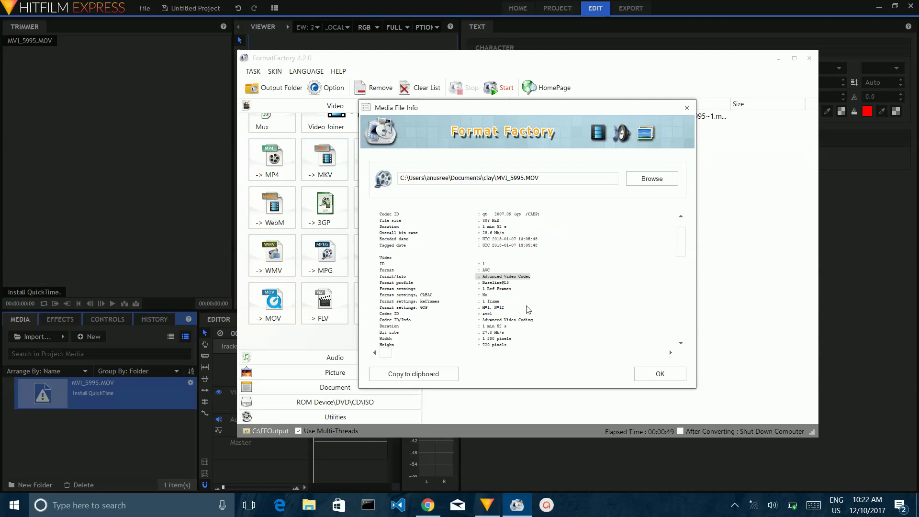
pyautogui.scroll(-1, 529, 309)
pyautogui.scroll(-1, 528, 309)
pyautogui.scroll(-1, 528, 309)
pyautogui.scroll(-2, 528, 309)
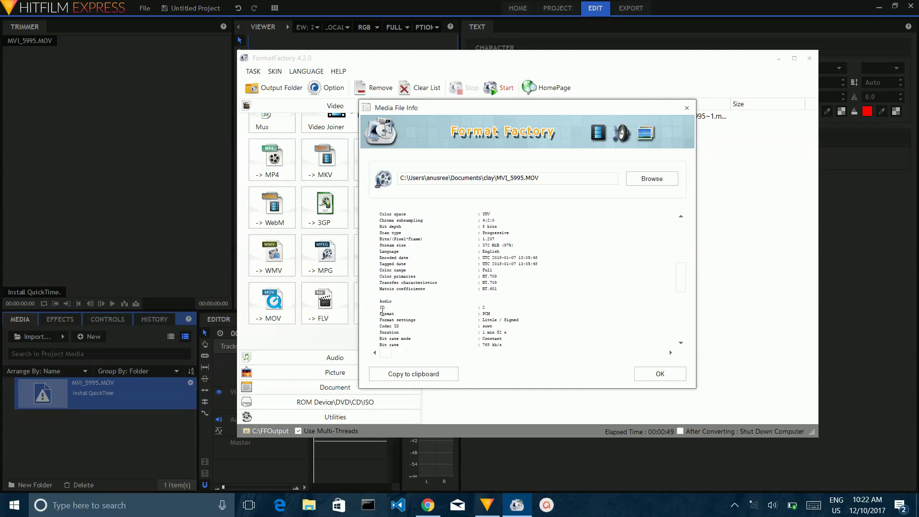
pyautogui.doubleClick(485, 314)
pyautogui.scroll(-1, 549, 310)
pyautogui.scroll(-1, 549, 311)
pyautogui.scroll(-2, 549, 310)
pyautogui.scroll(2, 549, 310)
pyautogui.scroll(2, 549, 311)
pyautogui.scroll(3, 549, 311)
pyautogui.scroll(3, 549, 311)
pyautogui.scroll(3, 549, 311)
pyautogui.scroll(3, 549, 311)
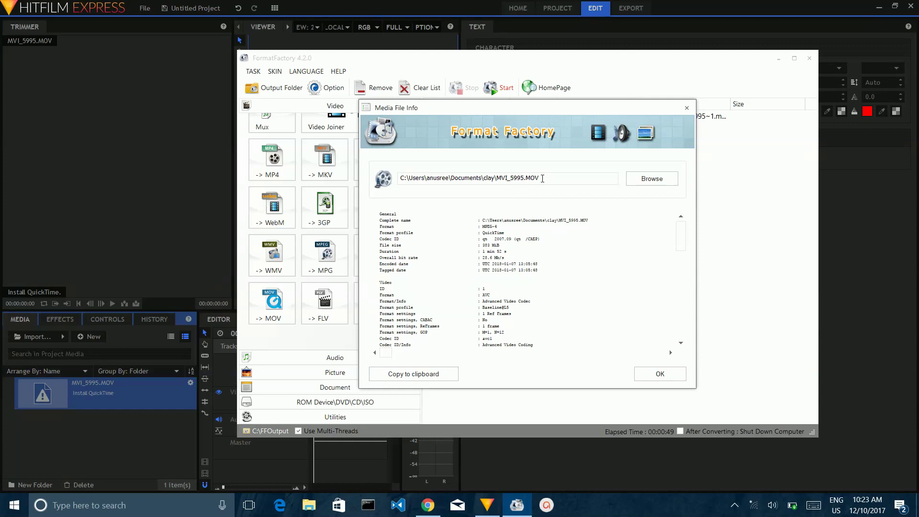
pyautogui.moveTo(496, 179); pyautogui.dragTo(541, 179)
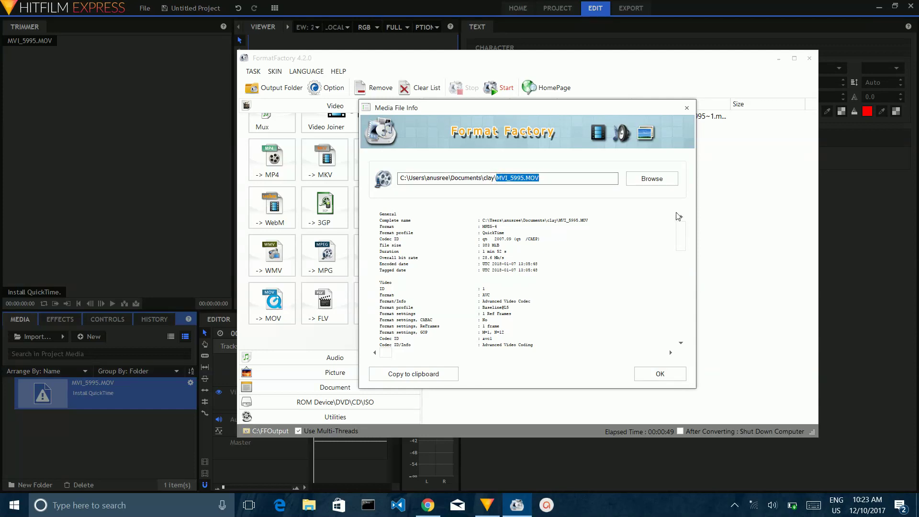
# - Close the file info and convert the MVI_5995.MOV task to a 29.33M MP4
pyautogui.click(688, 109)
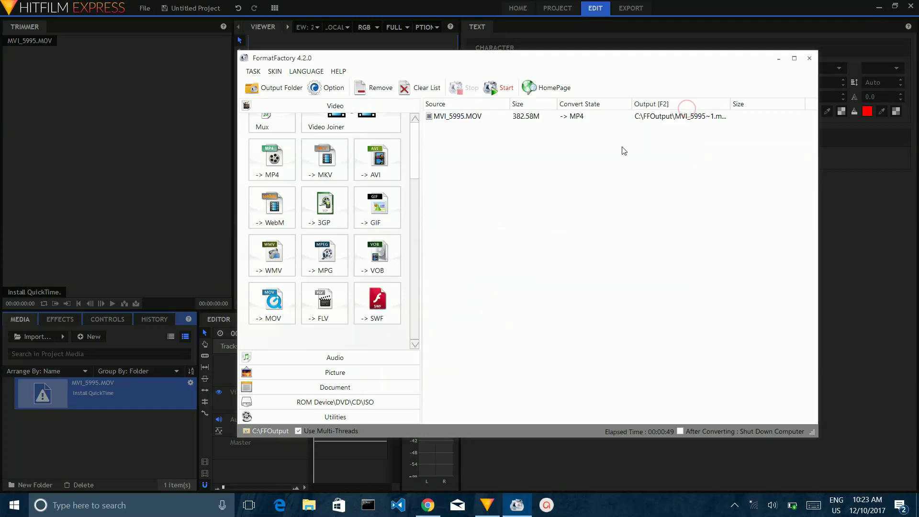
pyautogui.click(580, 118)
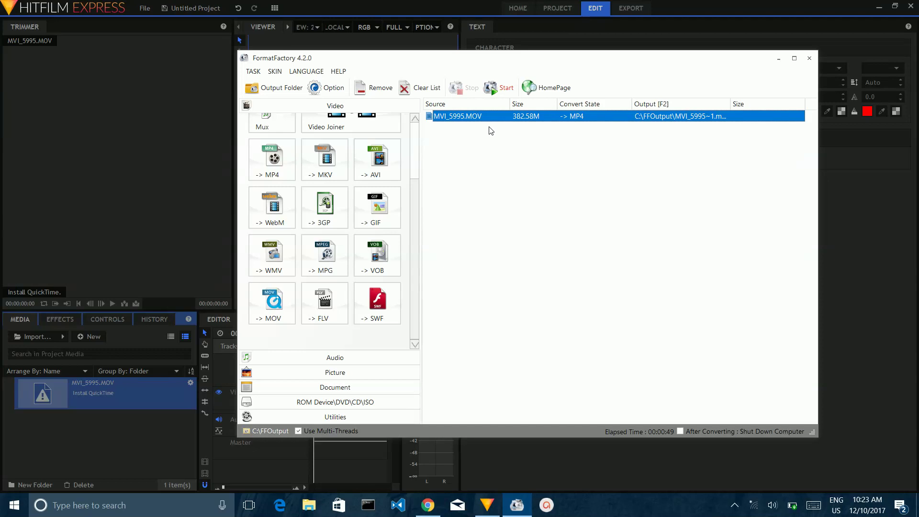
pyautogui.click(506, 88)
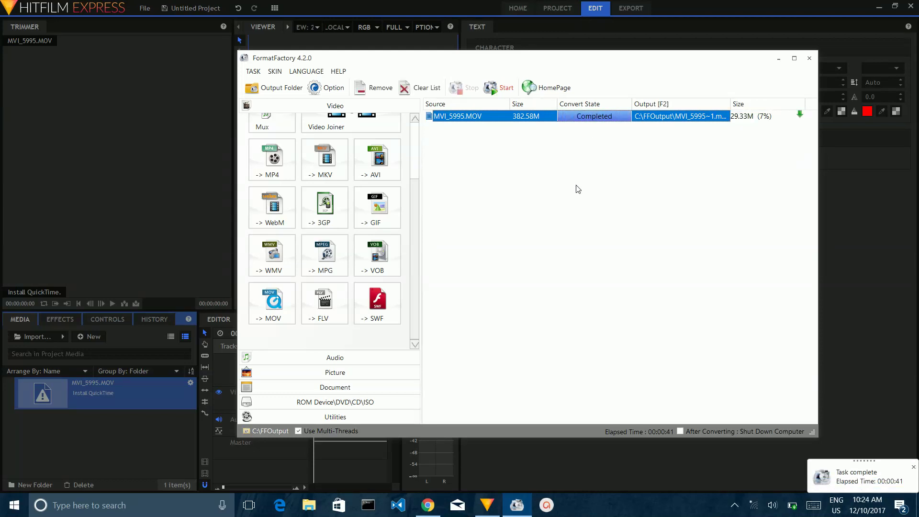
pyautogui.click(557, 191)
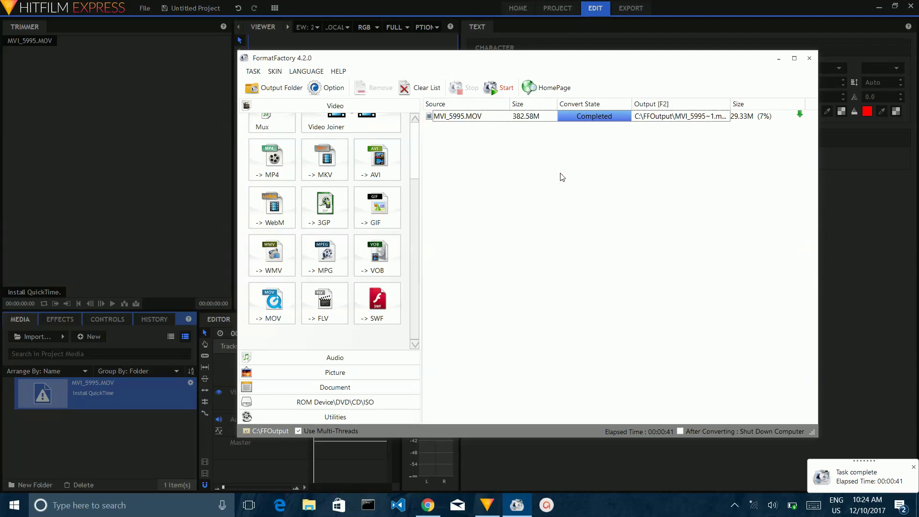
pyautogui.click(481, 118)
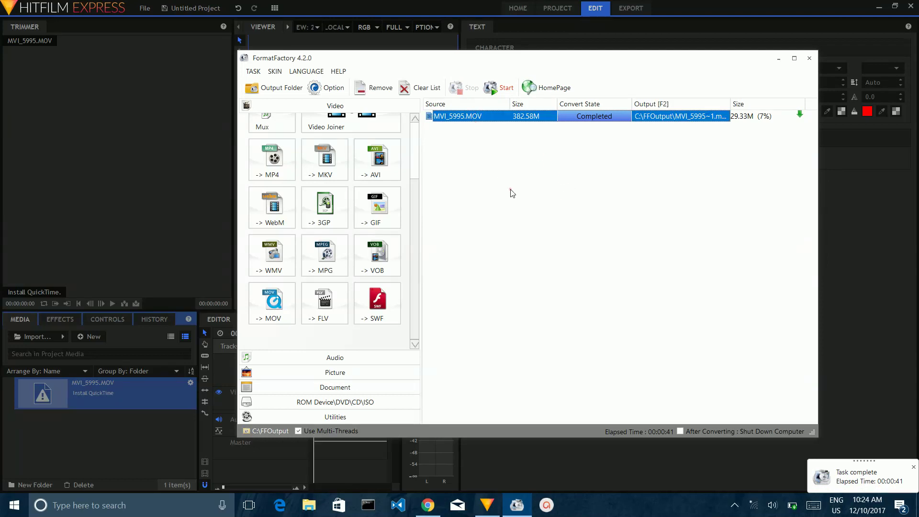
pyautogui.click(510, 189)
pyautogui.click(462, 118)
pyautogui.rightClick(462, 119)
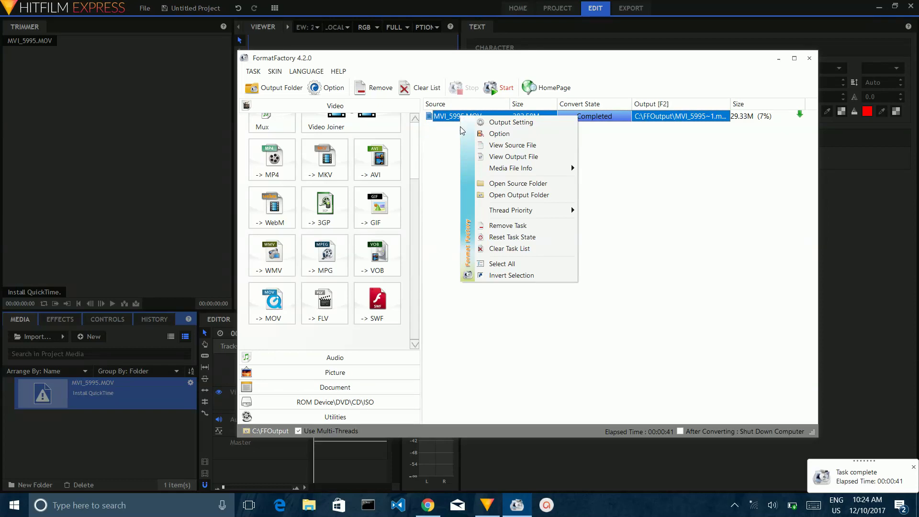
pyautogui.moveTo(511, 168)
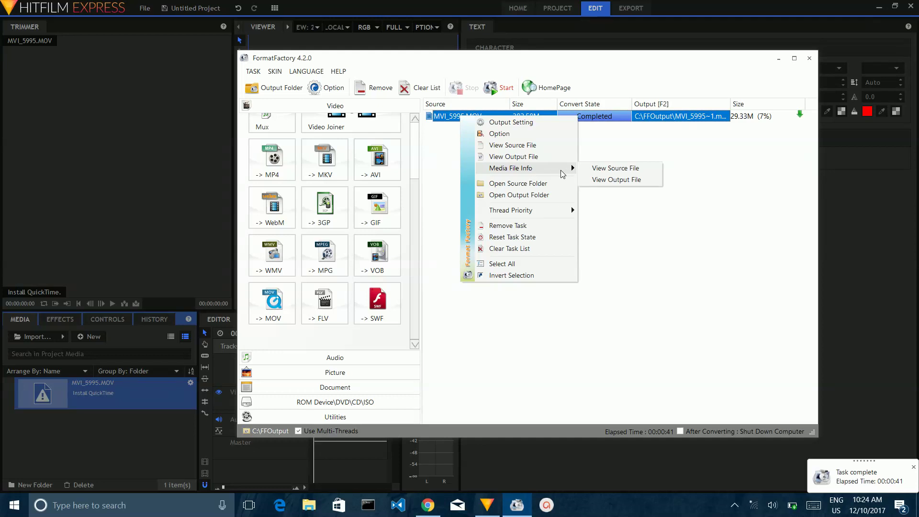
pyautogui.click(615, 181)
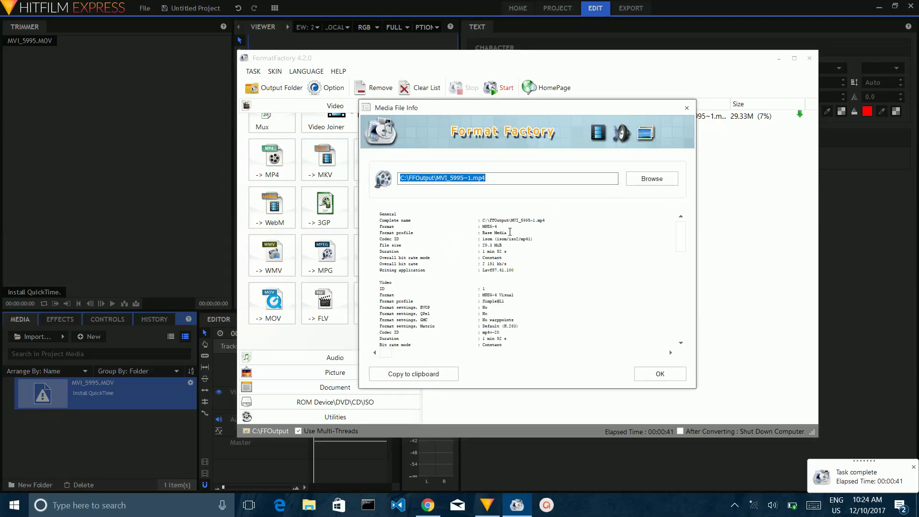
pyautogui.moveTo(480, 226); pyautogui.dragTo(513, 228)
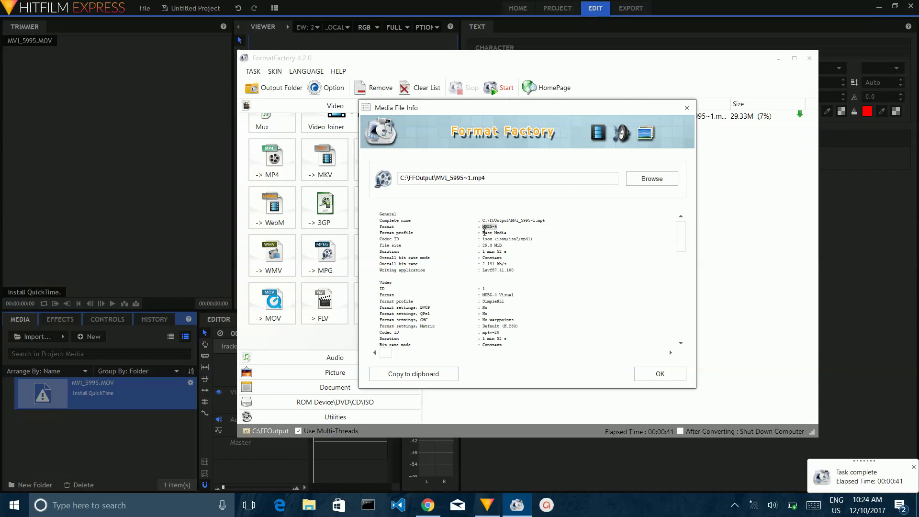
pyautogui.moveTo(481, 233); pyautogui.dragTo(508, 233)
pyautogui.moveTo(481, 295); pyautogui.dragTo(515, 296)
pyautogui.moveTo(482, 302); pyautogui.dragTo(505, 301)
pyautogui.scroll(-2, 617, 328)
pyautogui.scroll(-2, 615, 327)
pyautogui.scroll(-2, 609, 326)
pyautogui.scroll(-2, 610, 326)
pyautogui.scroll(-2, 610, 326)
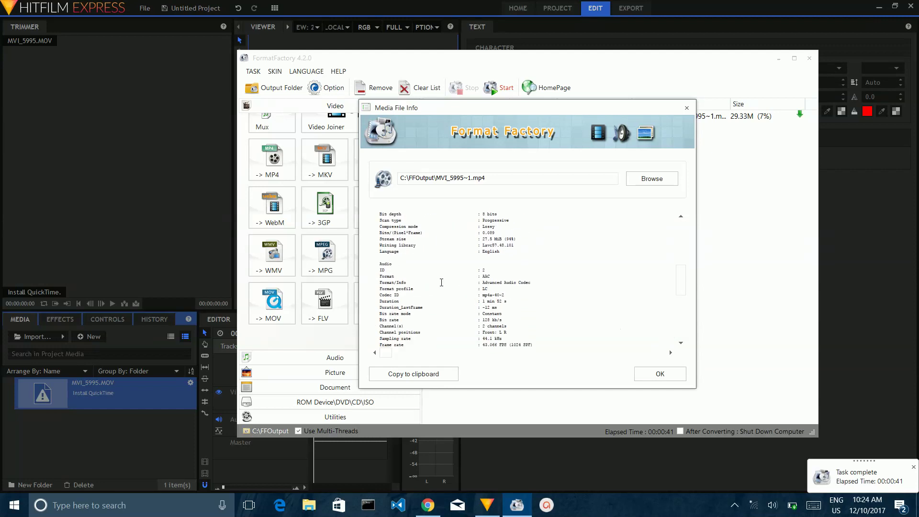
pyautogui.click(482, 274)
# - Close the output file information and switch back to HitFilm Express
pyautogui.click(663, 375)
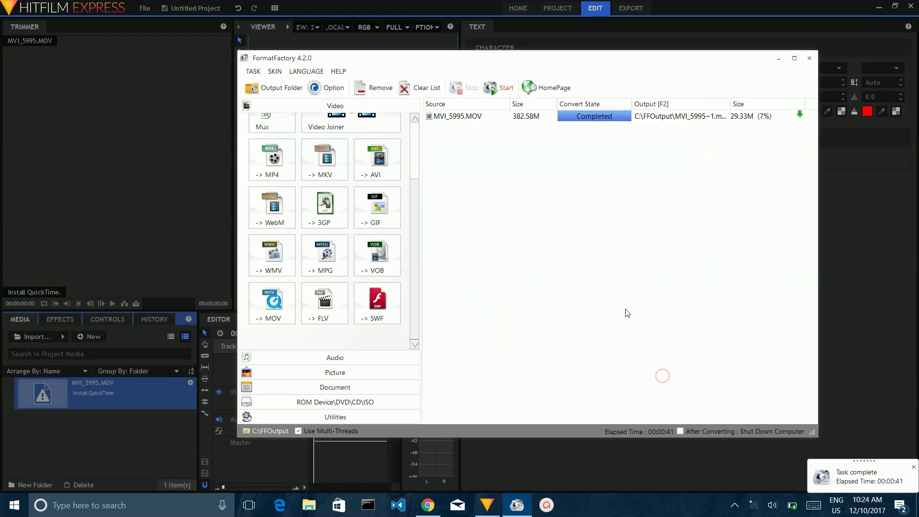
pyautogui.click(128, 429)
pyautogui.click(140, 430)
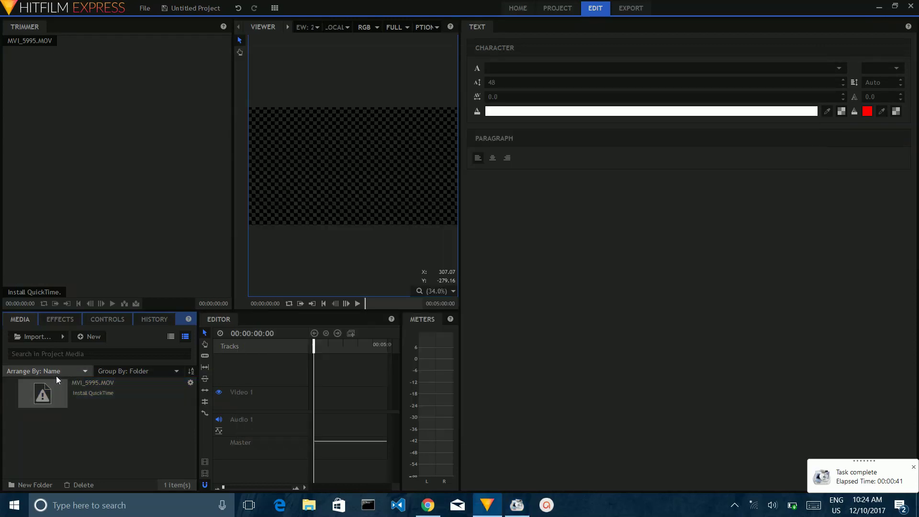
# - Import MVI_5995~1.mp4 from C:\FFOutput into the Media panel
pyautogui.click(38, 338)
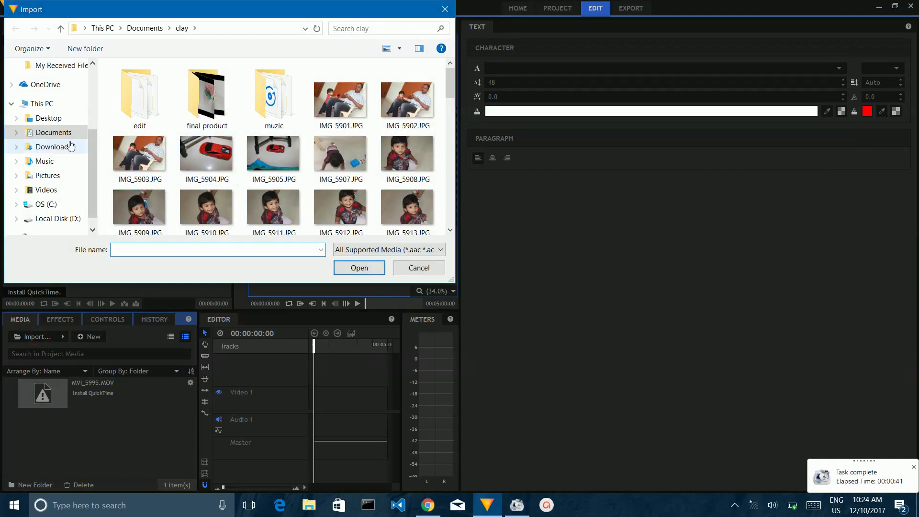
pyautogui.click(59, 206)
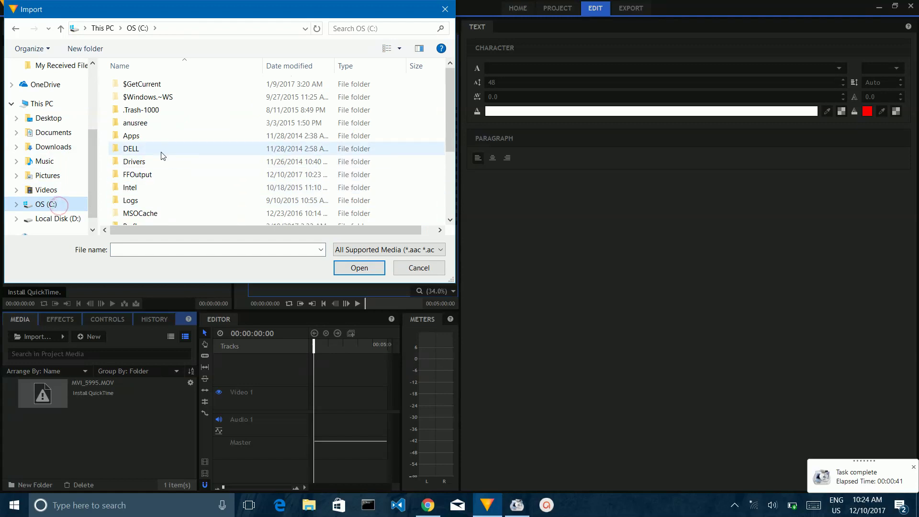
pyautogui.click(153, 175)
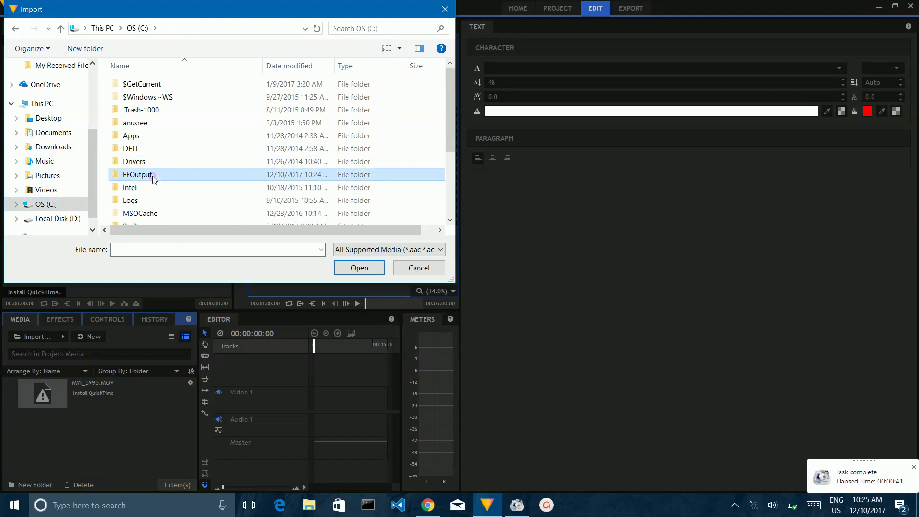
pyautogui.doubleClick(207, 174)
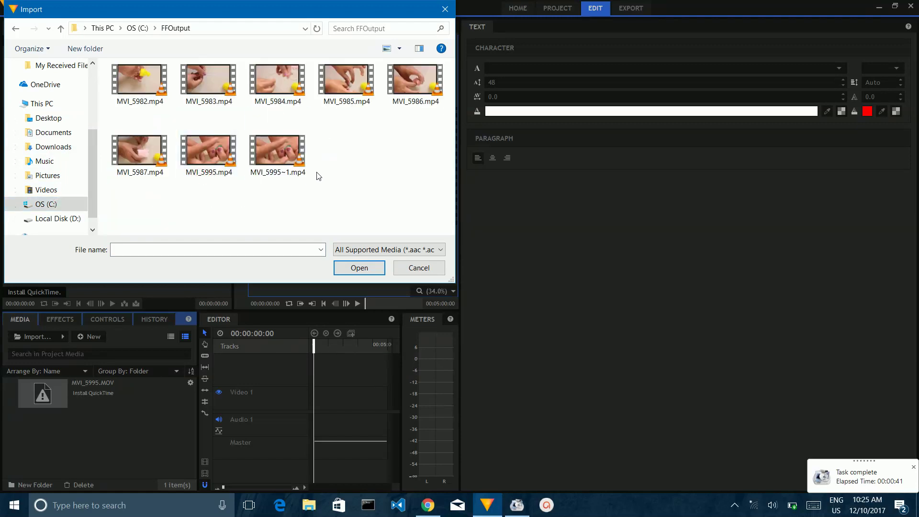
pyautogui.click(286, 163)
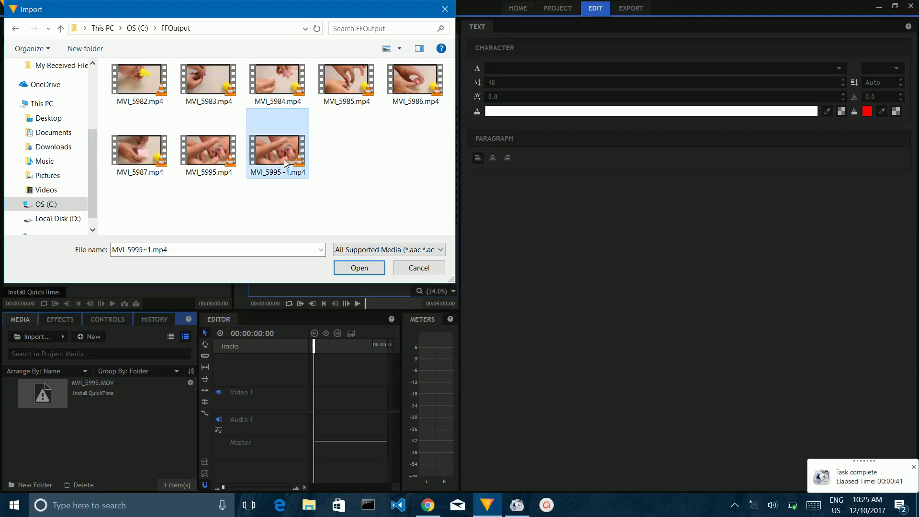
pyautogui.doubleClick(286, 160)
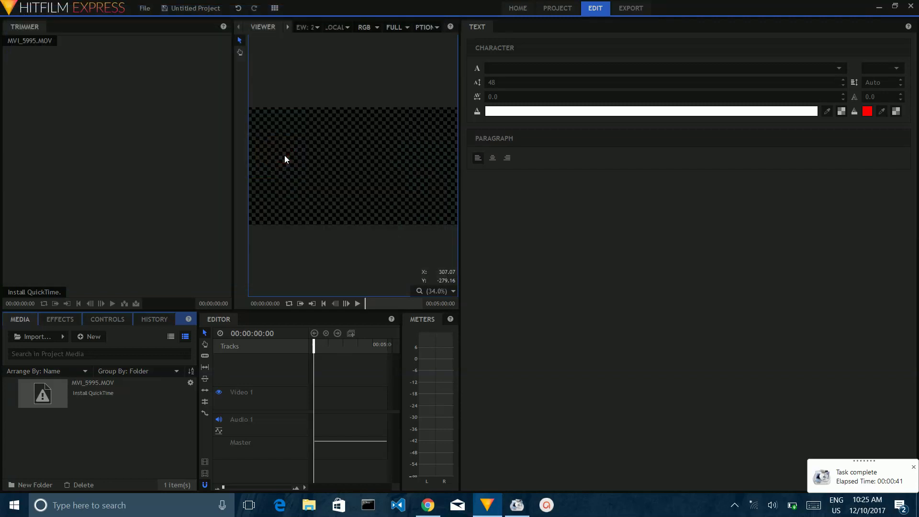